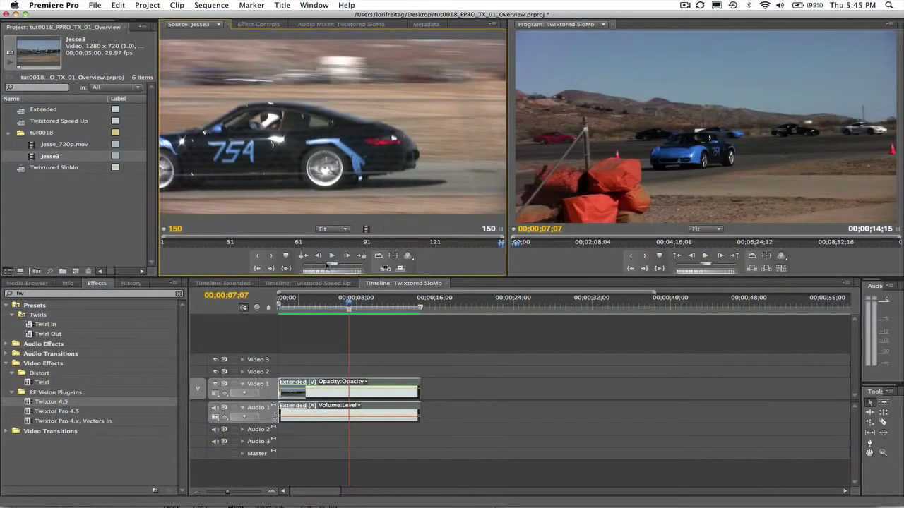
Step: Preview the Jesse3 source clip, replaying it from its first frame
left_click(331, 256)
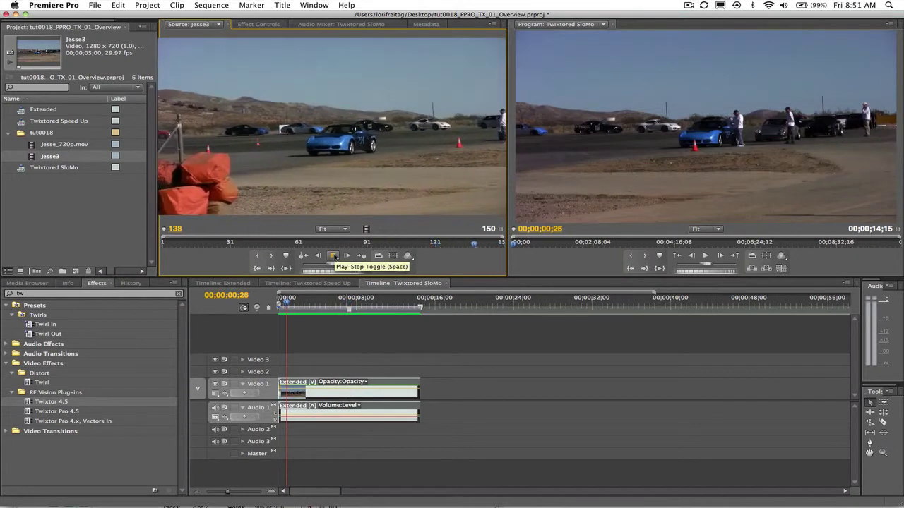
left_click(333, 256)
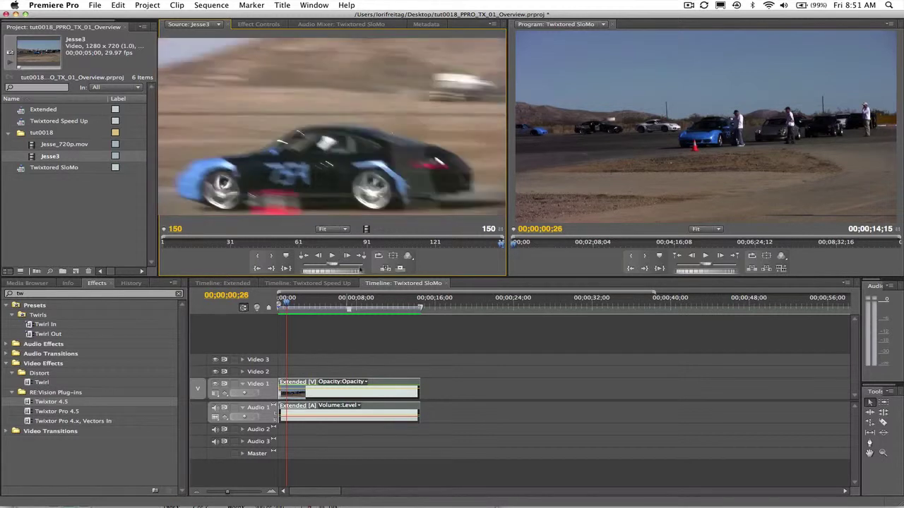
key("Home")
left_click(332, 256)
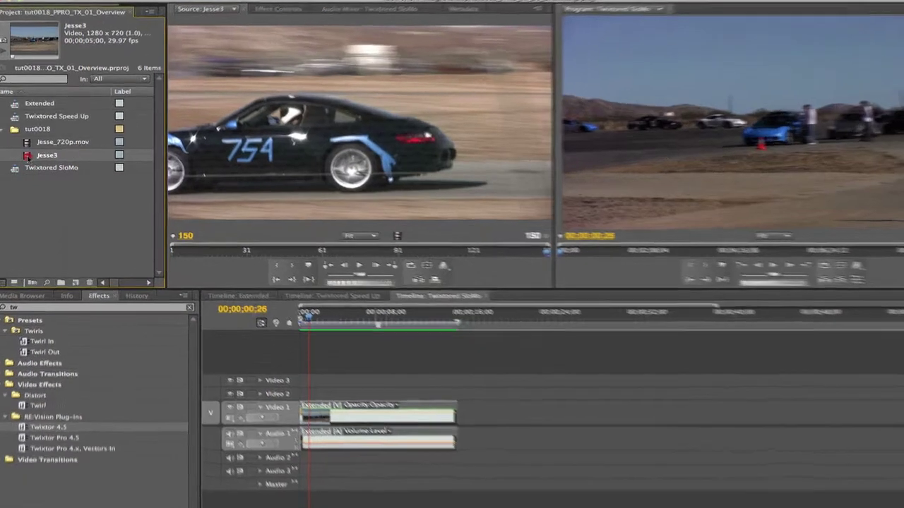
Step: Interpret Jesse3 footage with field order No Fields (Progressive Scan)
right_click(33, 156)
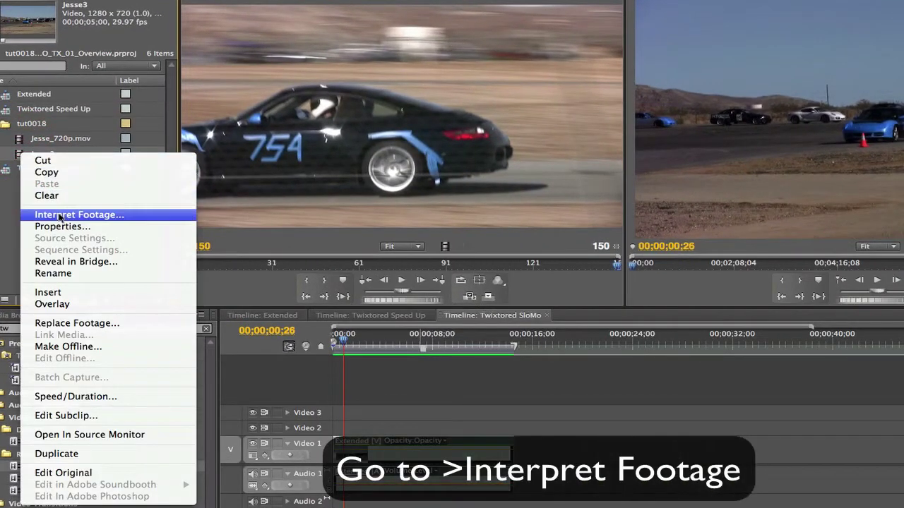
left_click(60, 214)
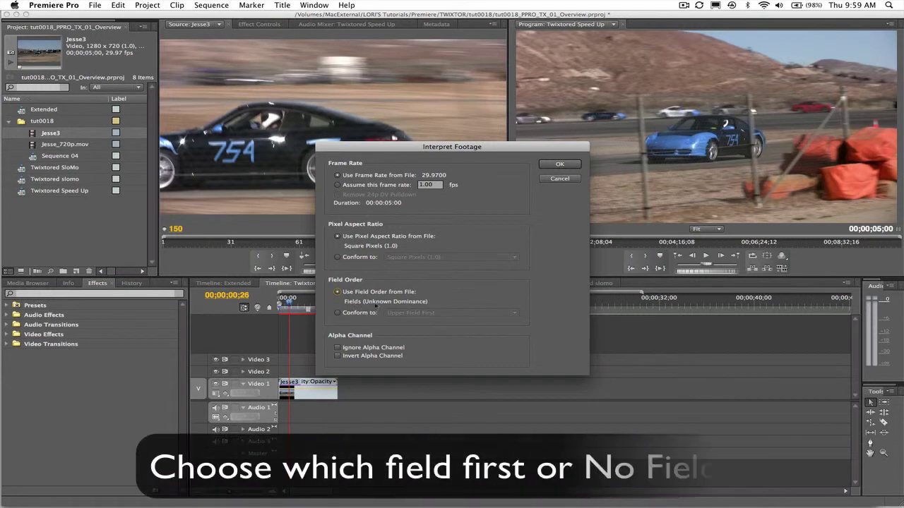
left_click(337, 313)
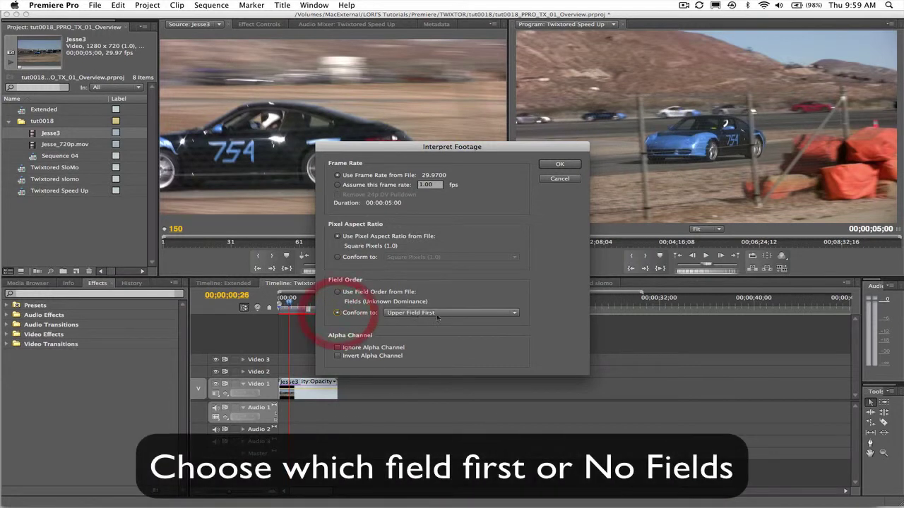
left_click(423, 313)
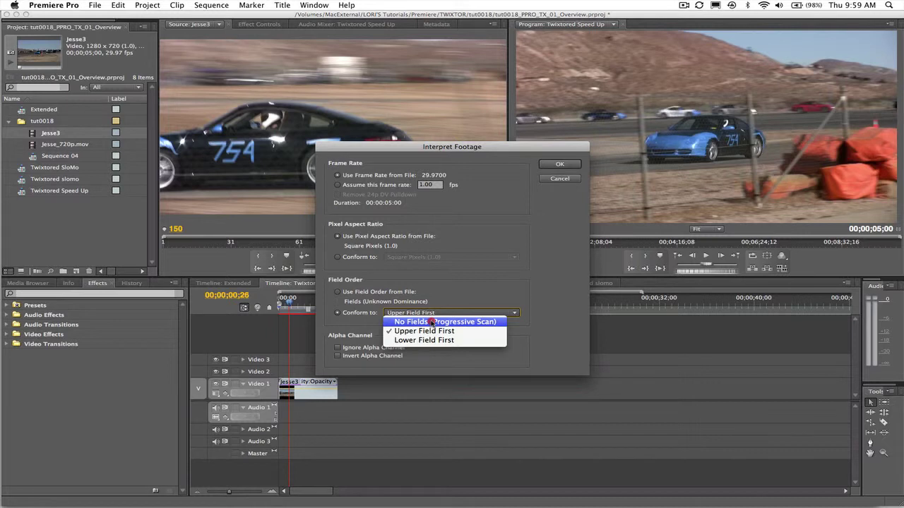
left_click(432, 322)
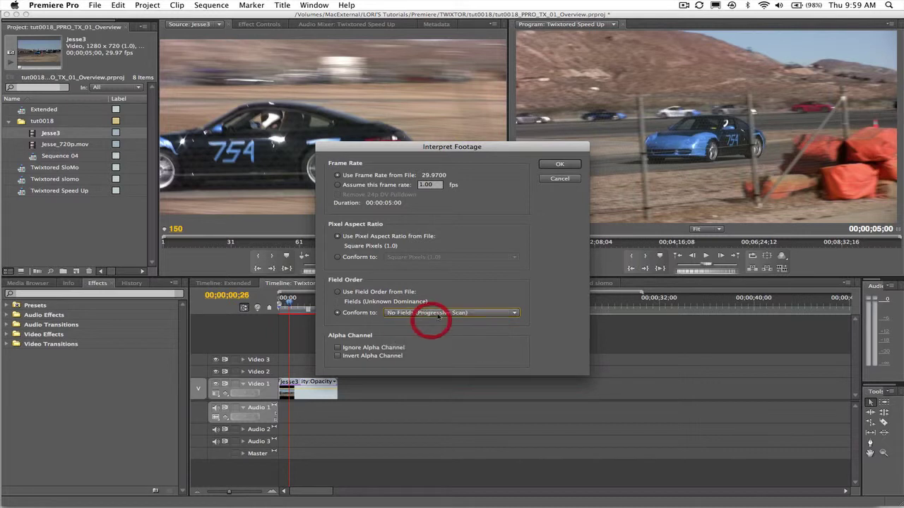
left_click(568, 164)
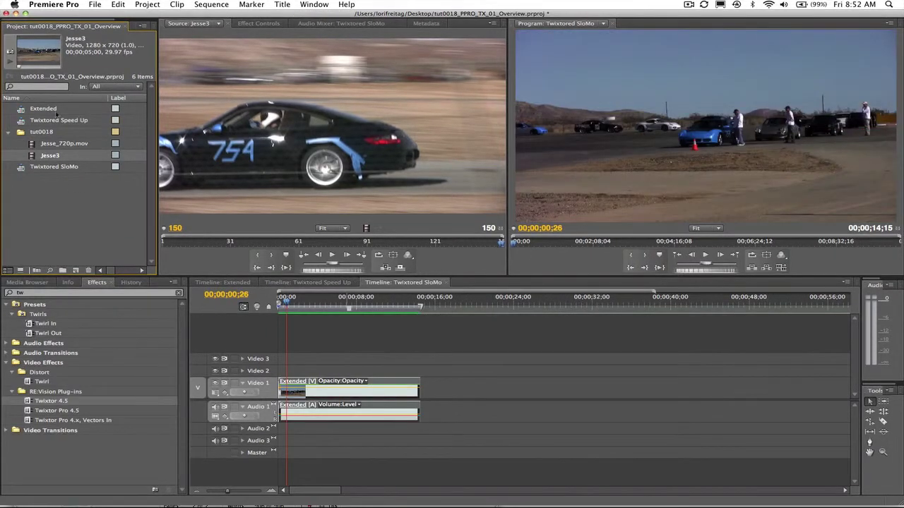
Step: Create Sequence 04 from the HDV 720p30 preset via File > New > Sequence
left_click(94, 4)
mouse_move(211, 16)
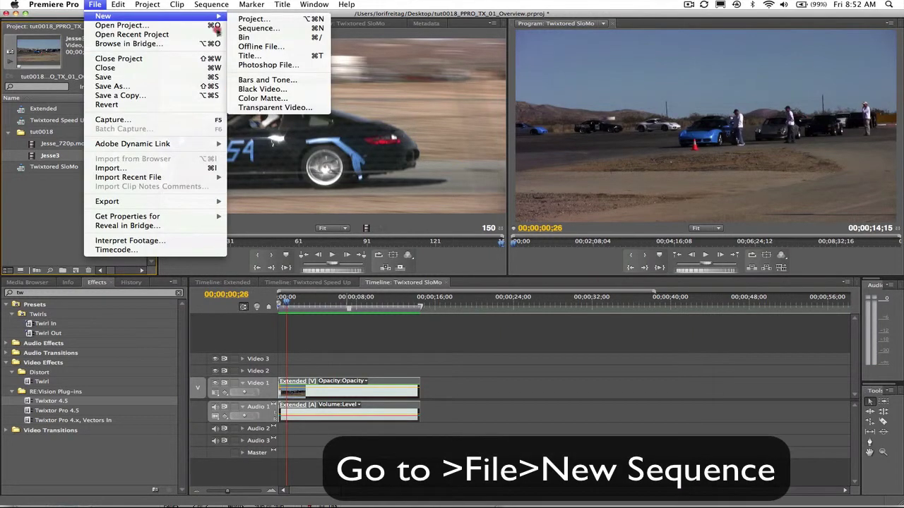
left_click(258, 29)
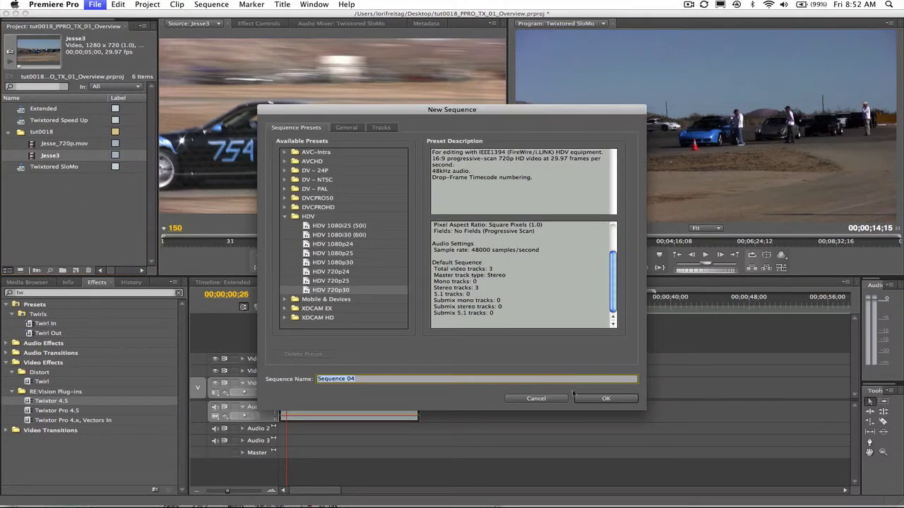
left_click(605, 399)
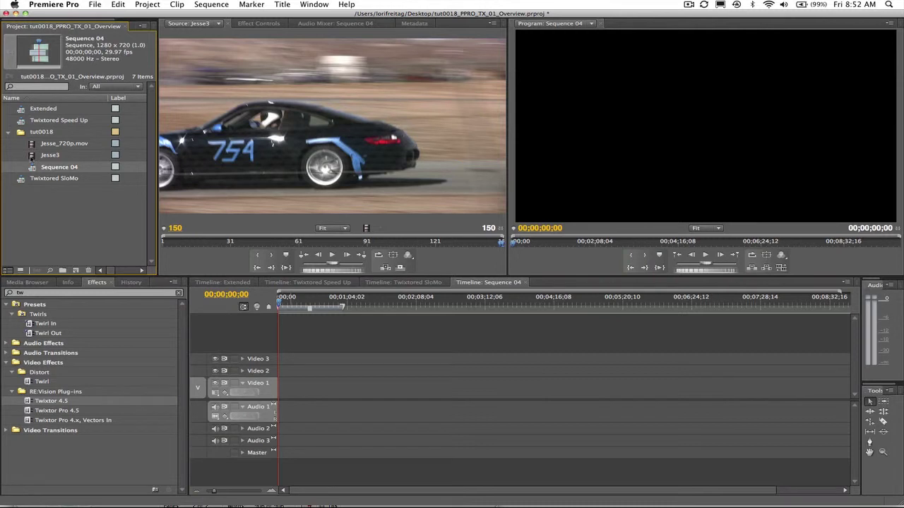
Step: Place Jesse3 on Video 1 of Sequence 04, zoom in, and drop Twixtor 4.5 onto it
left_click_drag(31, 157, 281, 386)
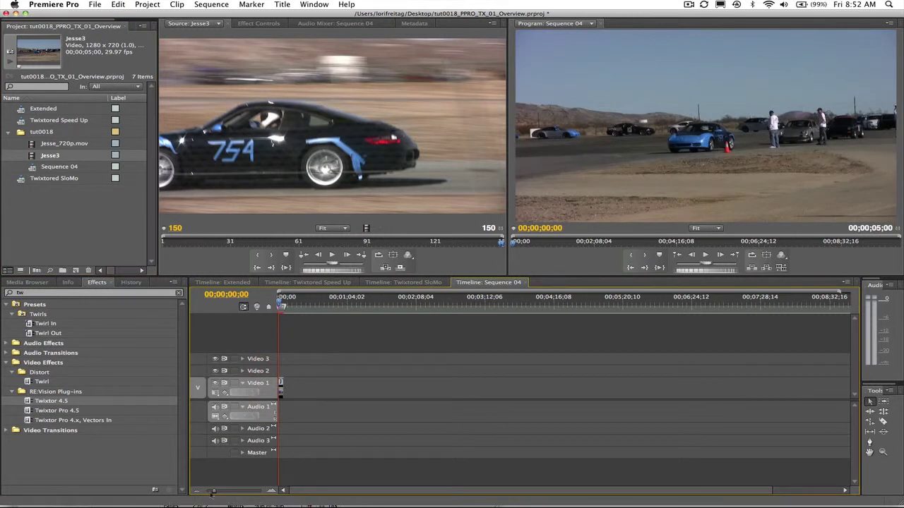
left_click_drag(214, 492, 237, 492)
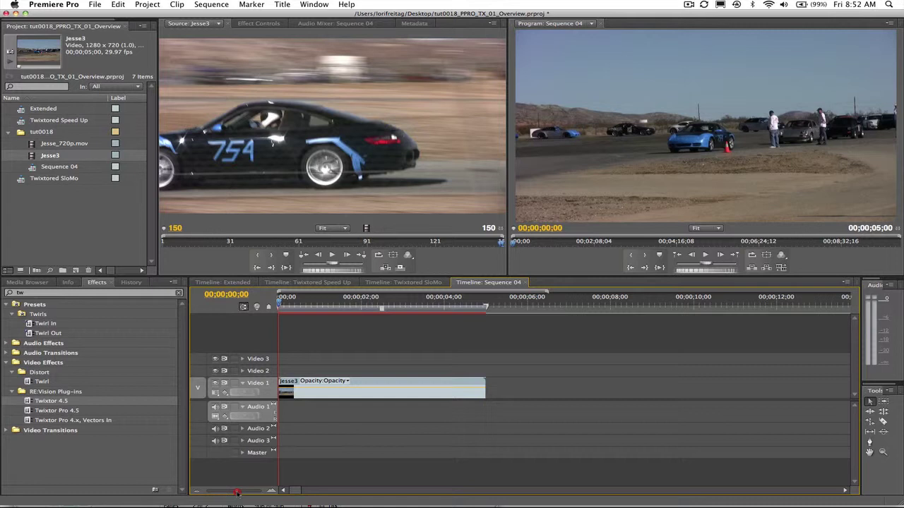
left_click(26, 400)
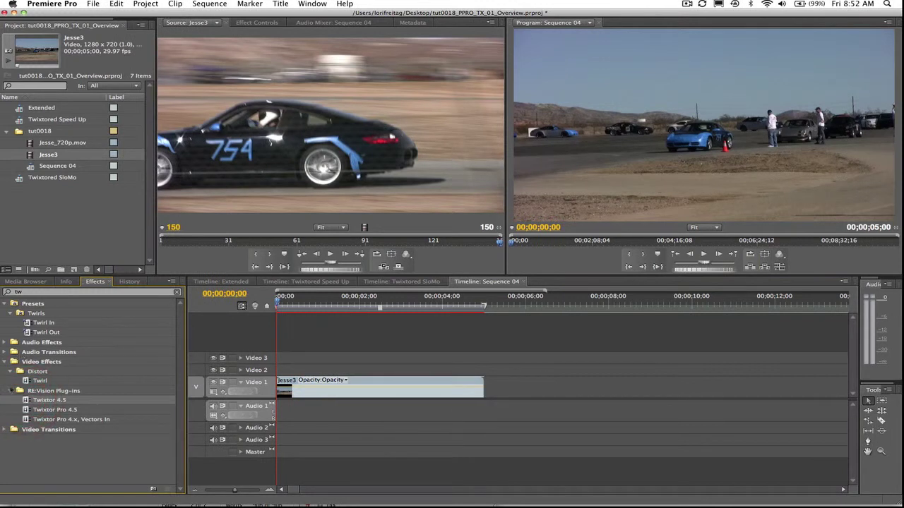
left_click_drag(43, 400, 407, 383)
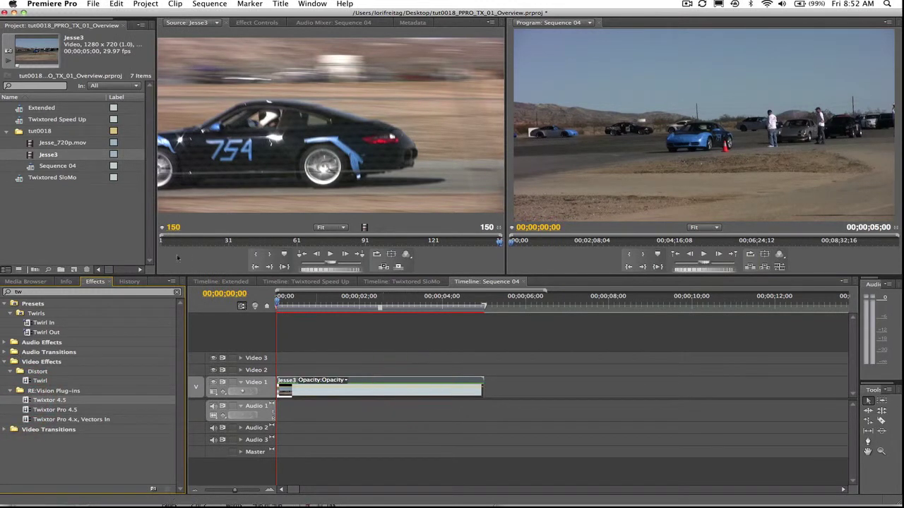
Step: Refine the Twixtor effects search and set Twixtor's Display to Twixtored Output
key("BackSpace")
type("wi")
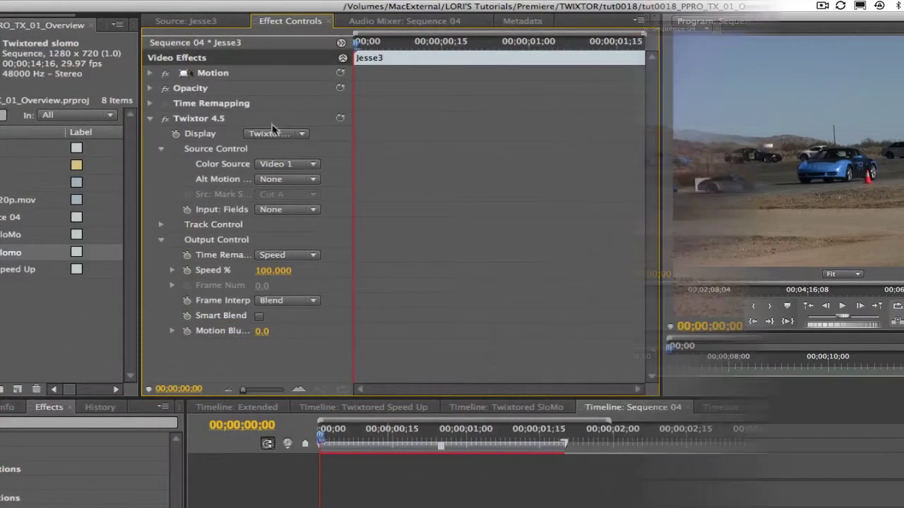
left_click(282, 134)
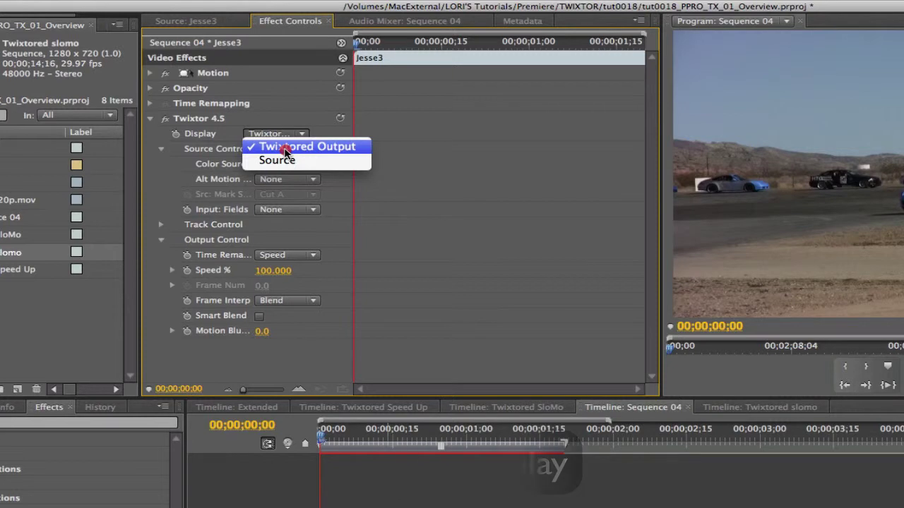
left_click(284, 149)
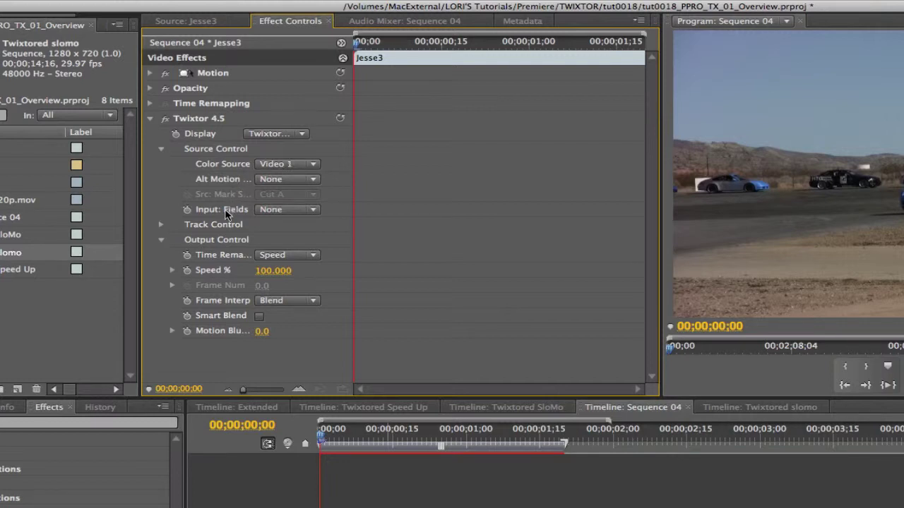
Step: Set Twixtor Input: Fields to None, Time Remap mode to Speed, and Speed to 300%
left_click(277, 211)
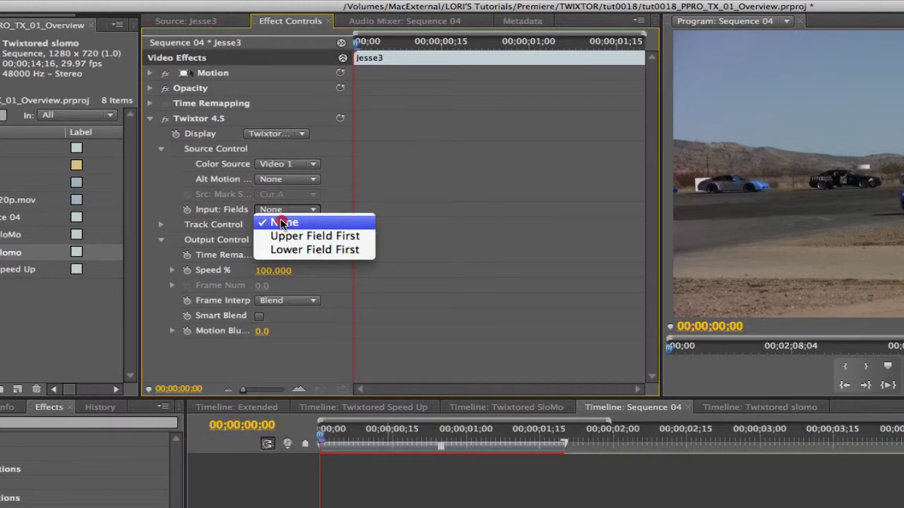
left_click(283, 223)
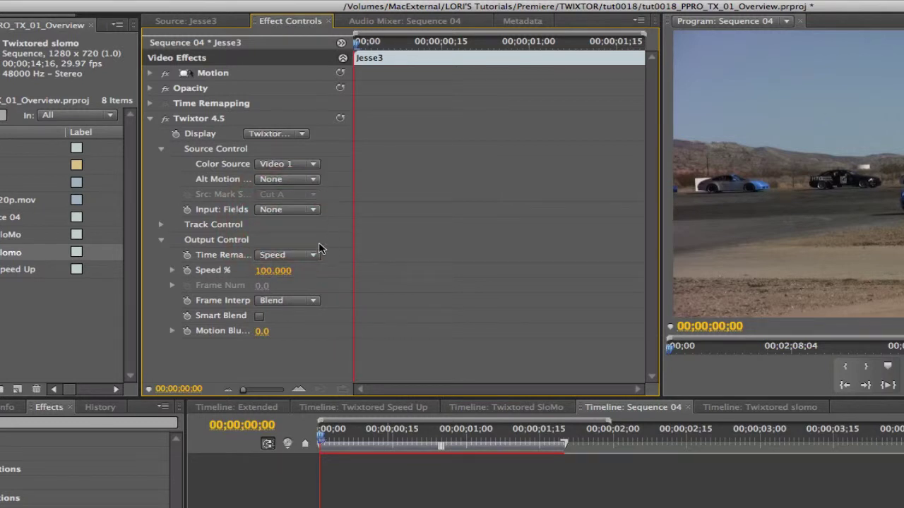
left_click(294, 257)
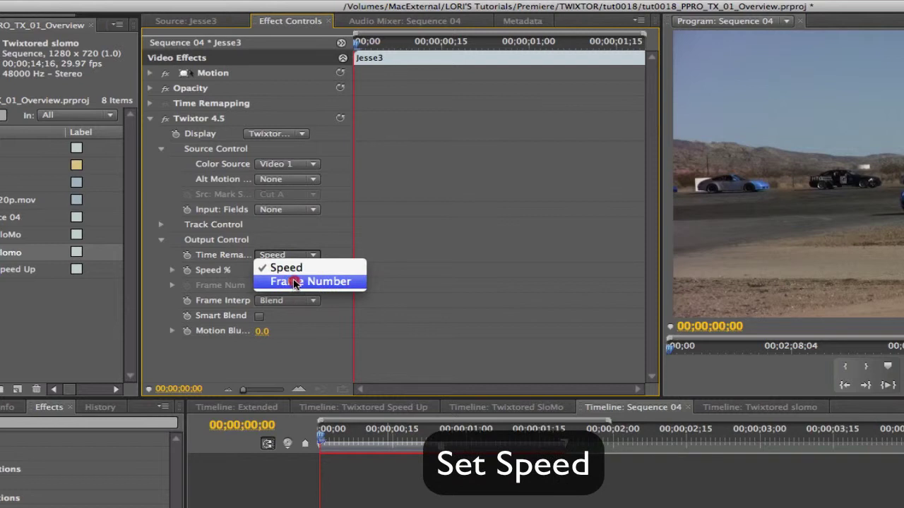
left_click(295, 273)
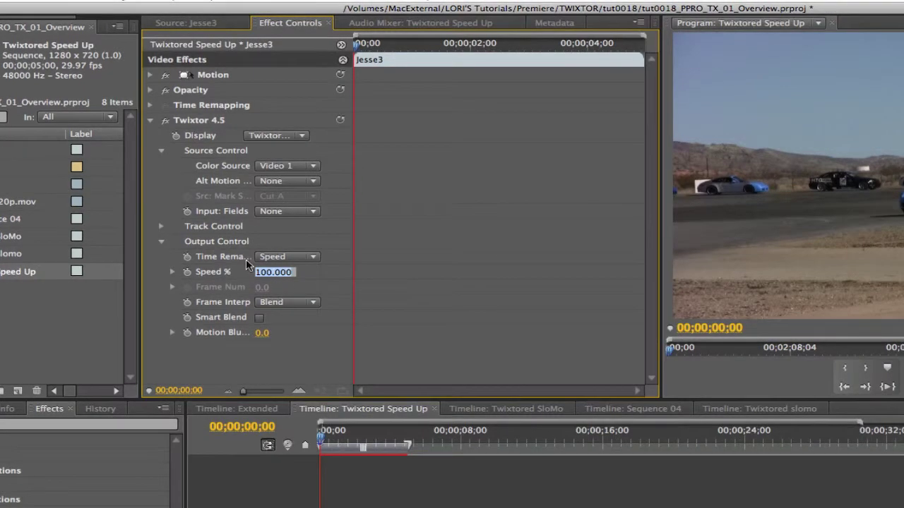
type("300")
key("Return")
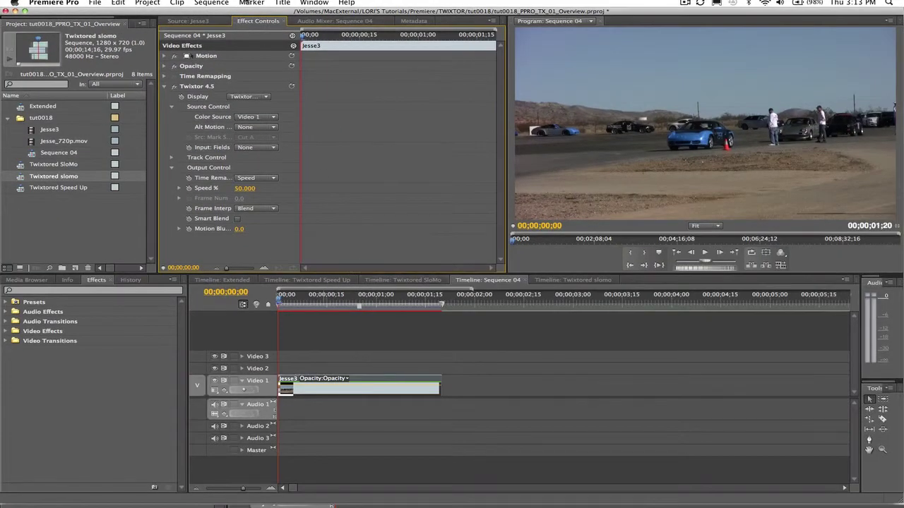
Step: Render Sequence 04's work area effects via Sequence > Render Effects in Work Area
left_click(213, 4)
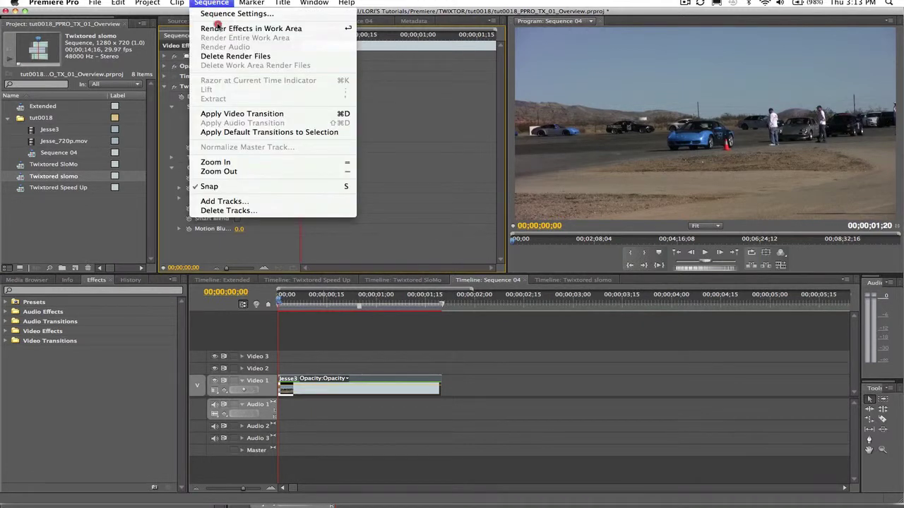
left_click(220, 29)
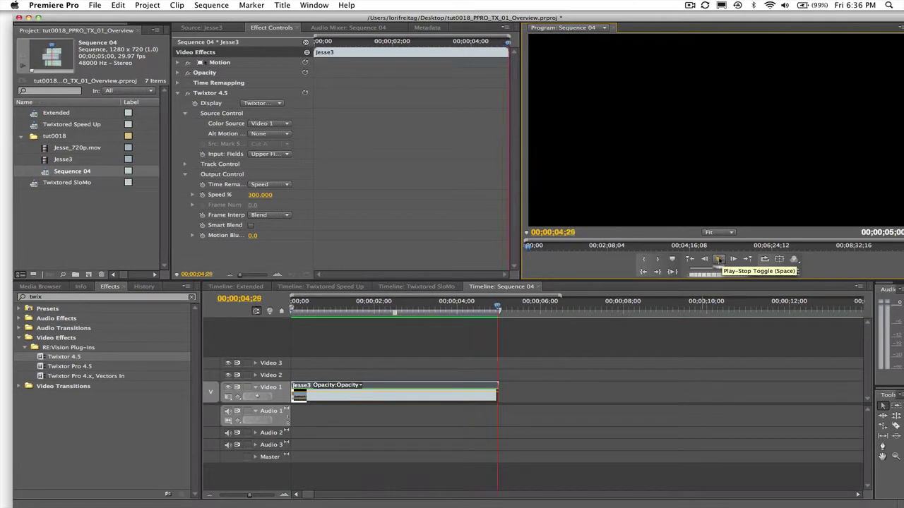
left_click(719, 260)
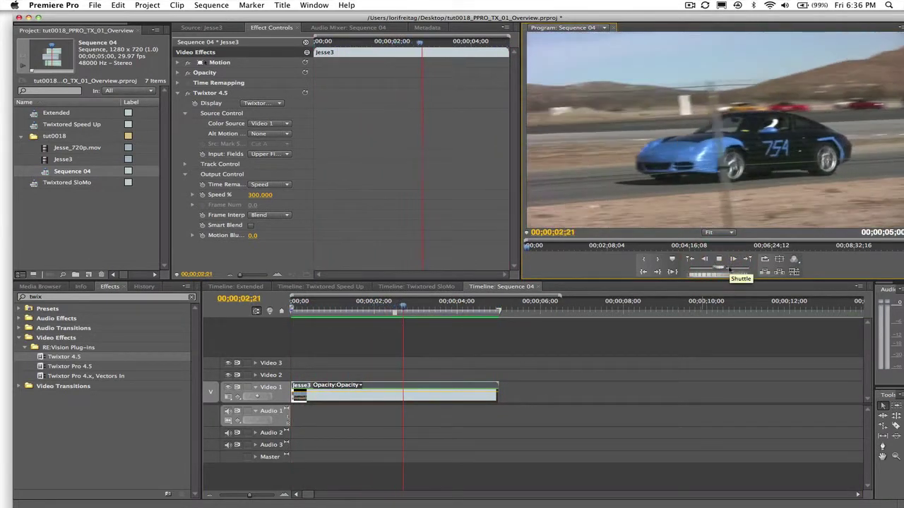
left_click(719, 259)
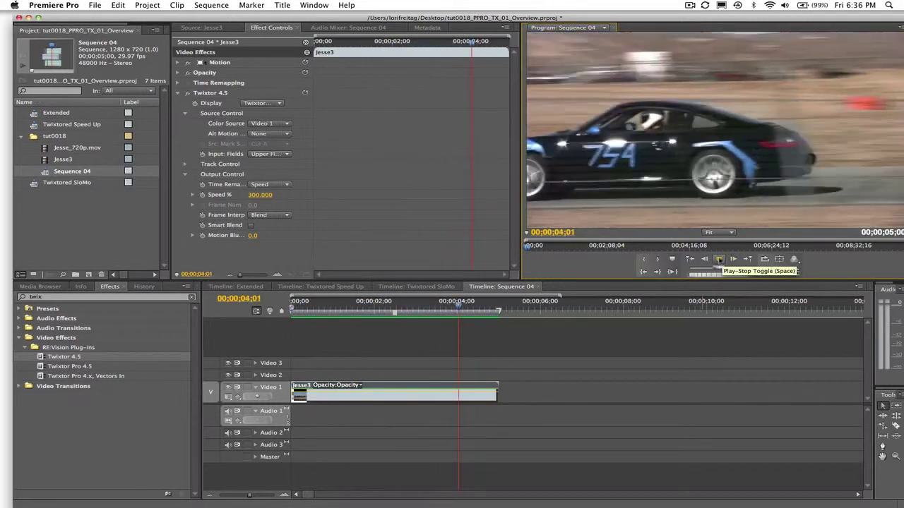
left_click(719, 259)
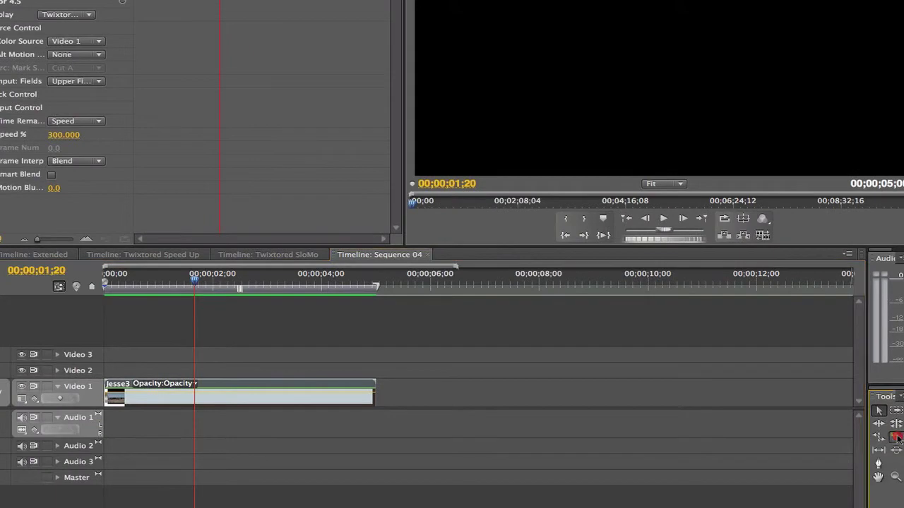
Step: Split Jesse3 at the playhead, delete the second part, and play from the start
left_click(198, 393)
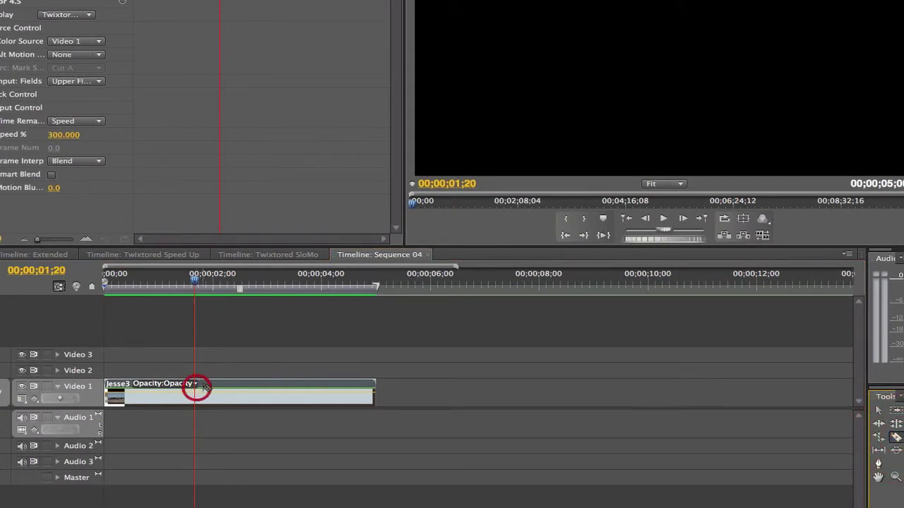
left_click(198, 388)
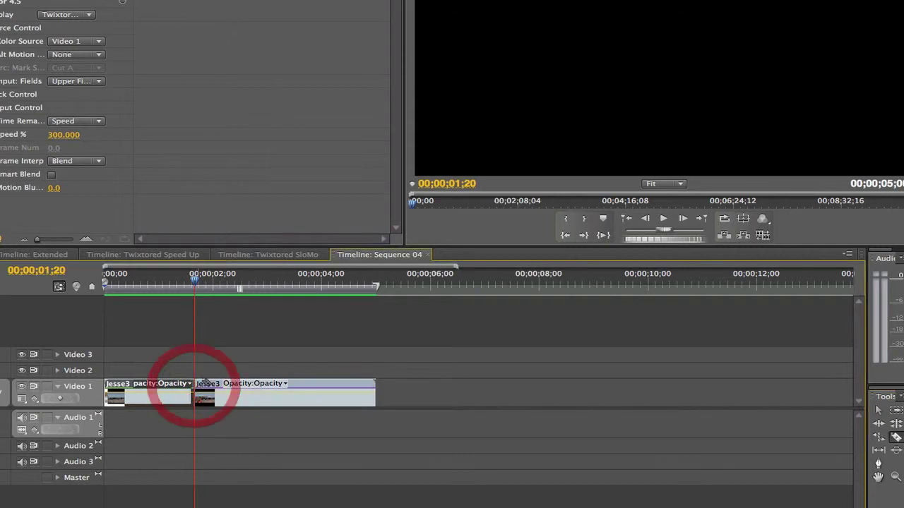
left_click(878, 410)
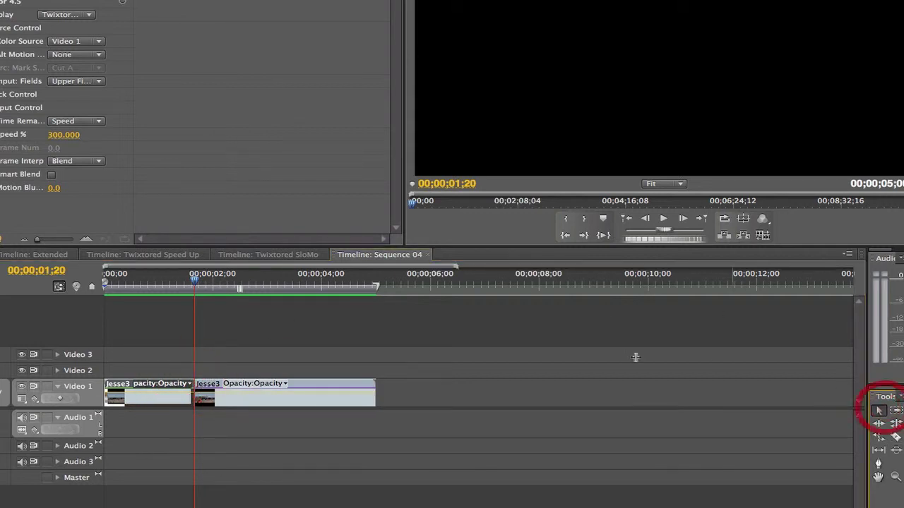
left_click(268, 400)
key("Delete")
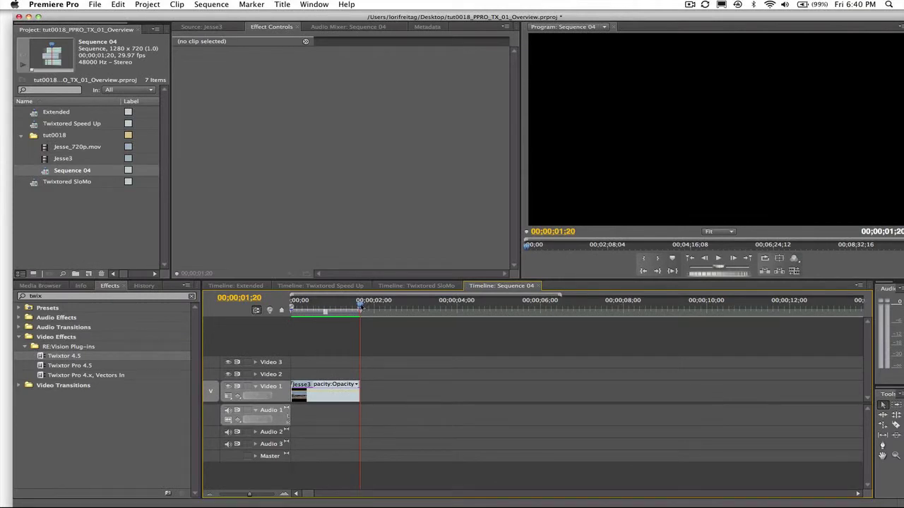
left_click_drag(361, 305, 291, 305)
key("space")
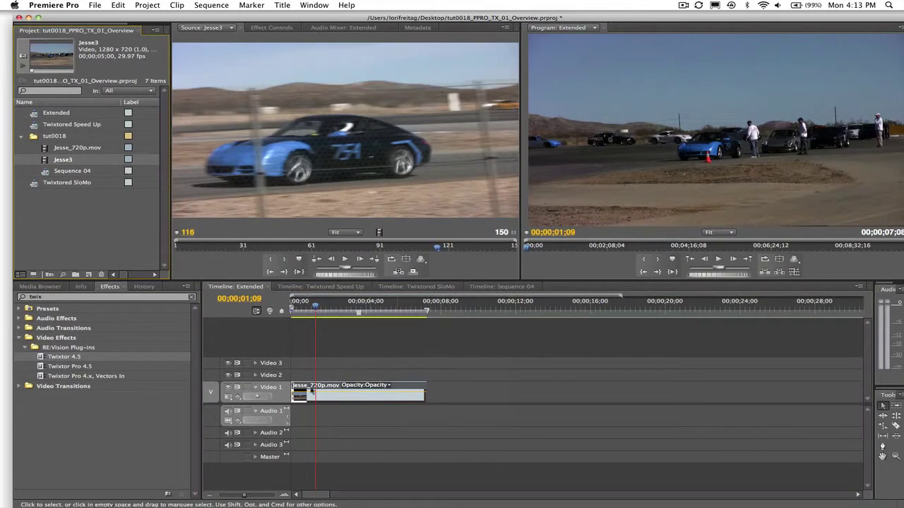
Step: Select the Jesse_720p.mov clip and scrub through it, past 00;00;03;14, to its end
left_click(401, 400)
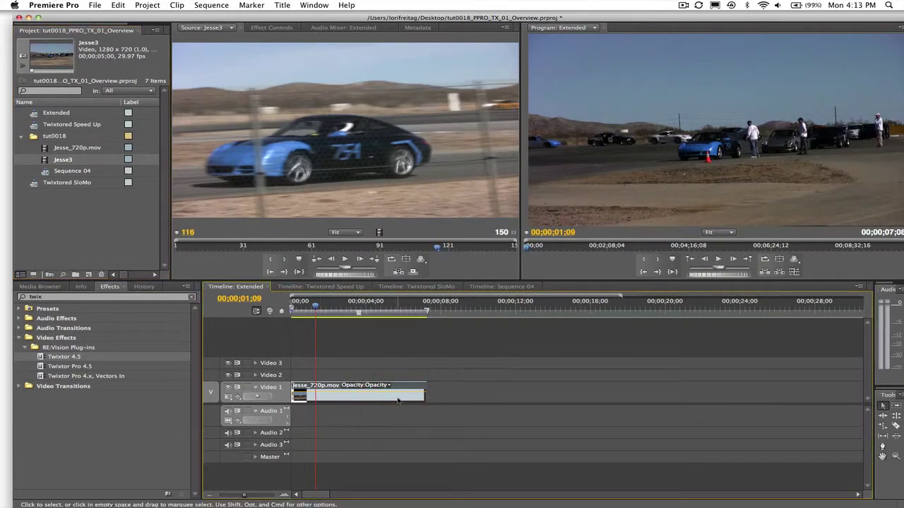
left_click(424, 312)
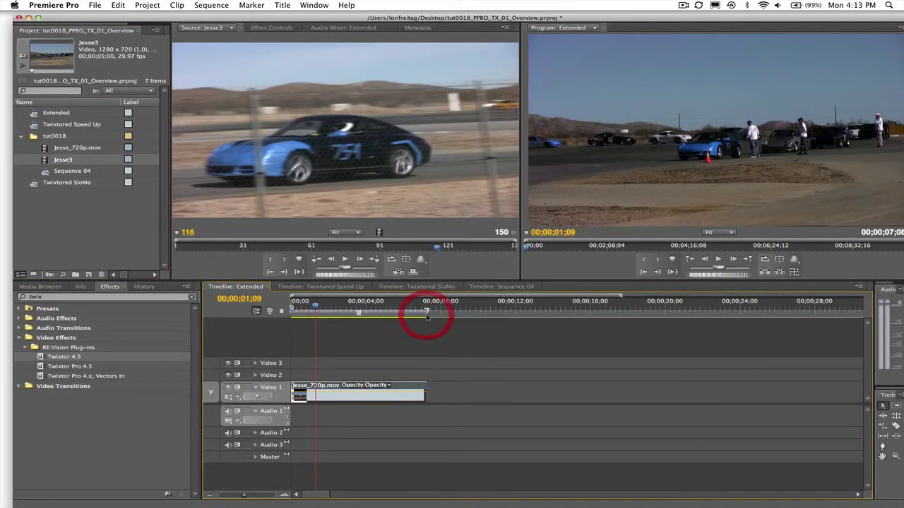
left_click(421, 312)
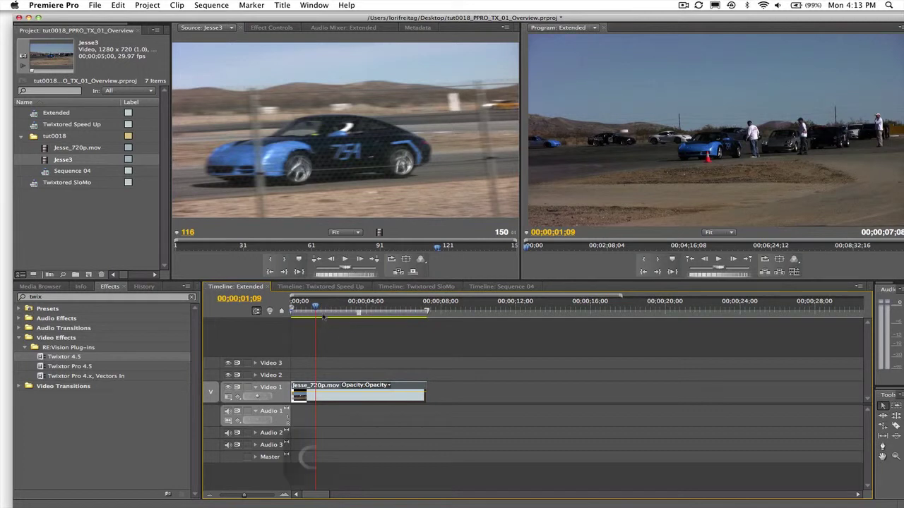
left_click(360, 308)
left_click_drag(360, 308, 355, 309)
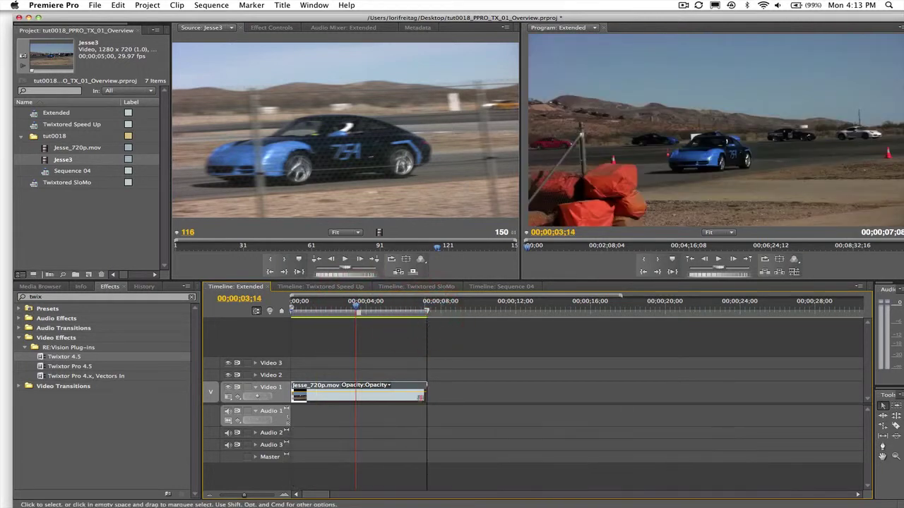
left_click_drag(358, 310, 427, 309)
Step: Copy Jesse_720p.mov and paste two copies after it on Video 1
left_click(393, 385)
key("super+c")
key("super+v")
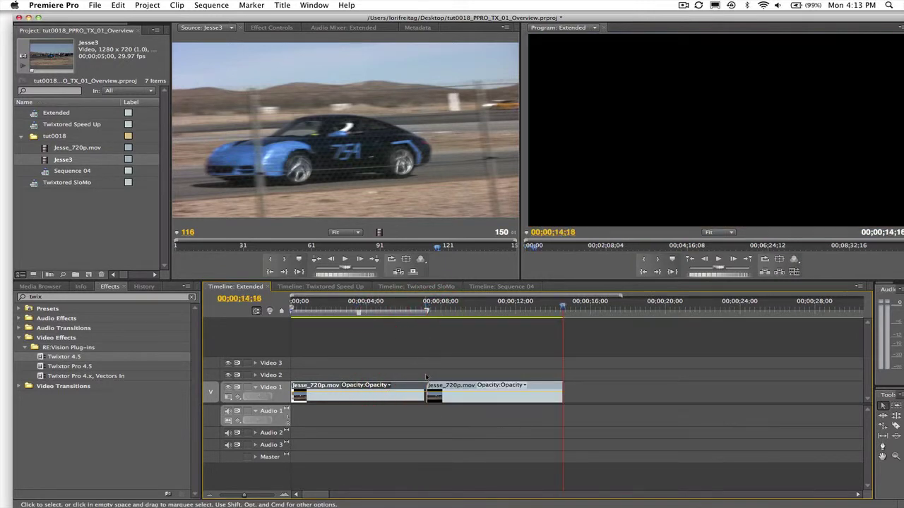
key("super+v")
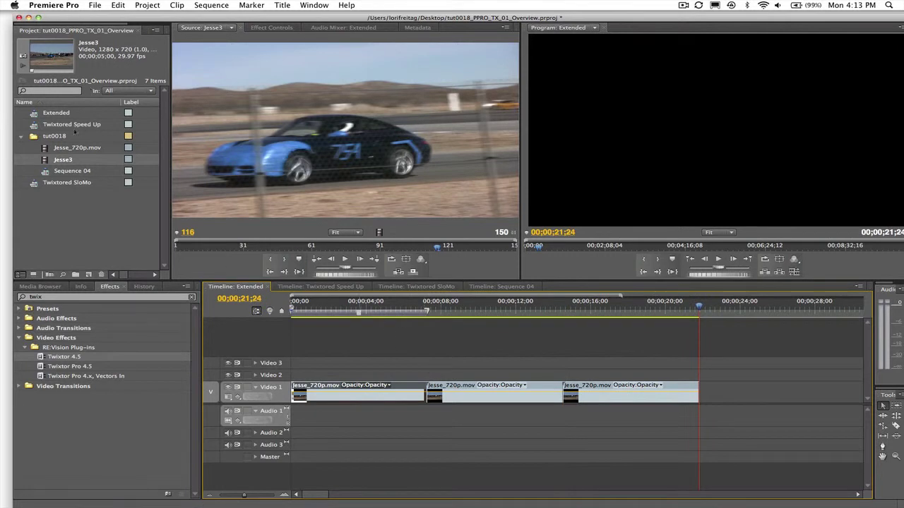
left_click(57, 113)
Step: Create a new HDV 720p30 sequence, Sequence 06, via File > New > Sequence
left_click(86, 113)
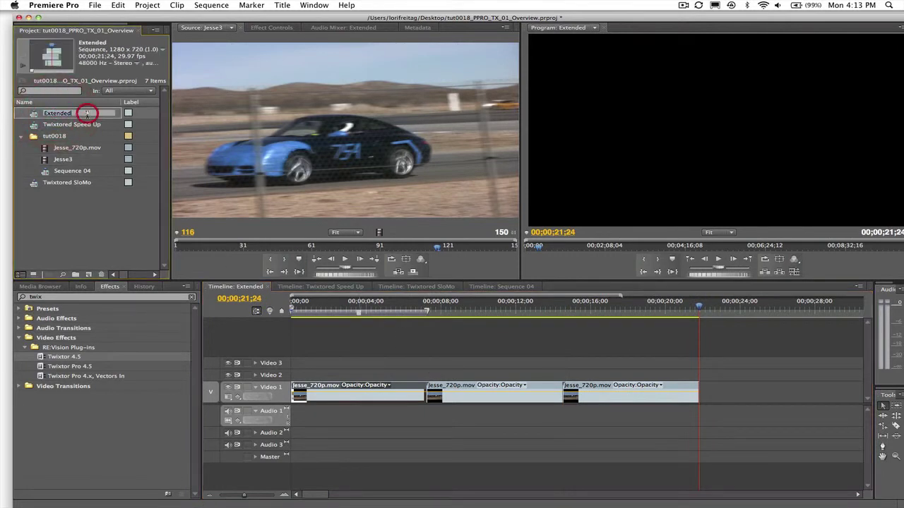
left_click(76, 208)
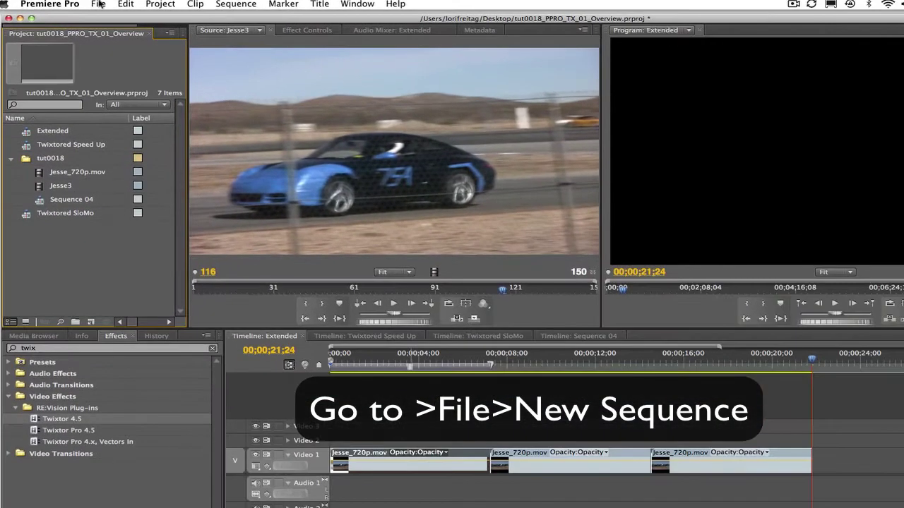
left_click(99, 4)
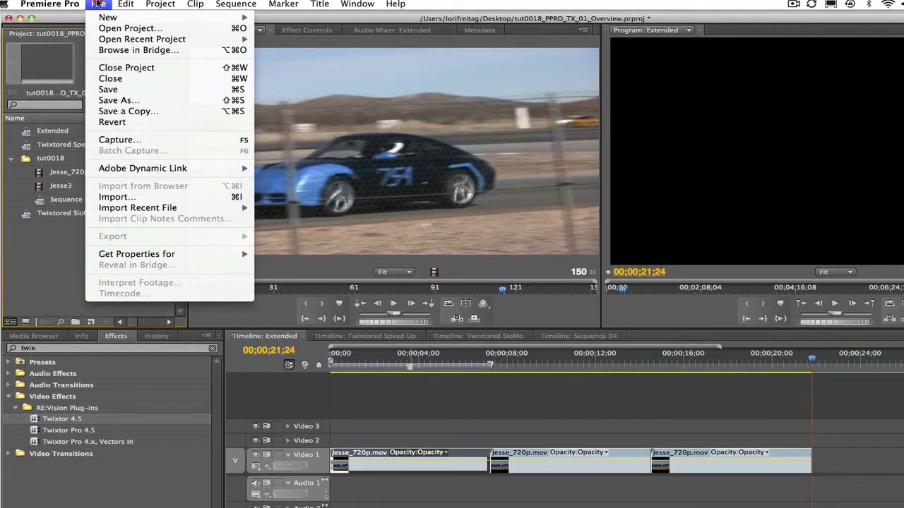
mouse_move(208, 17)
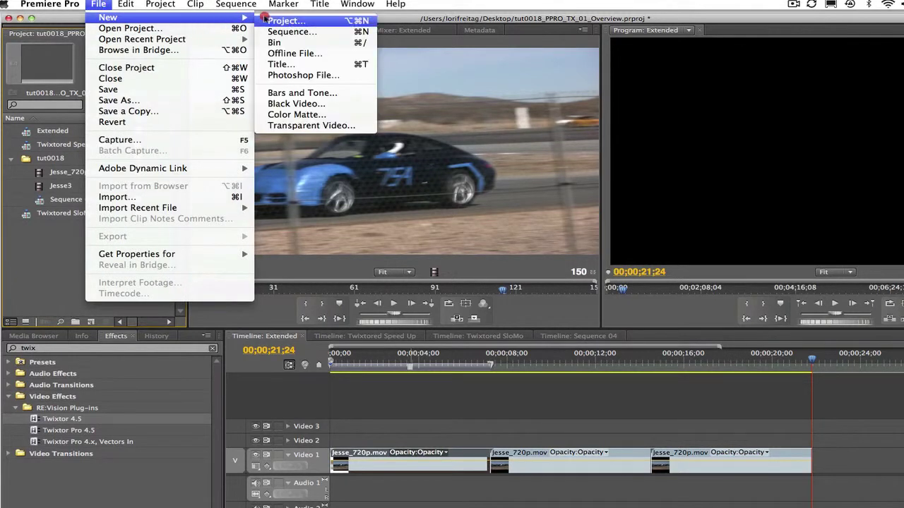
left_click(288, 33)
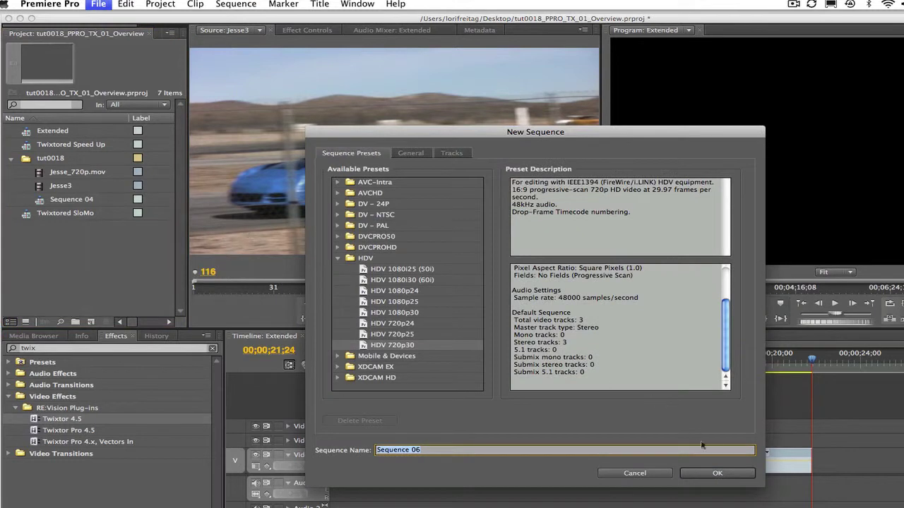
left_click(723, 477)
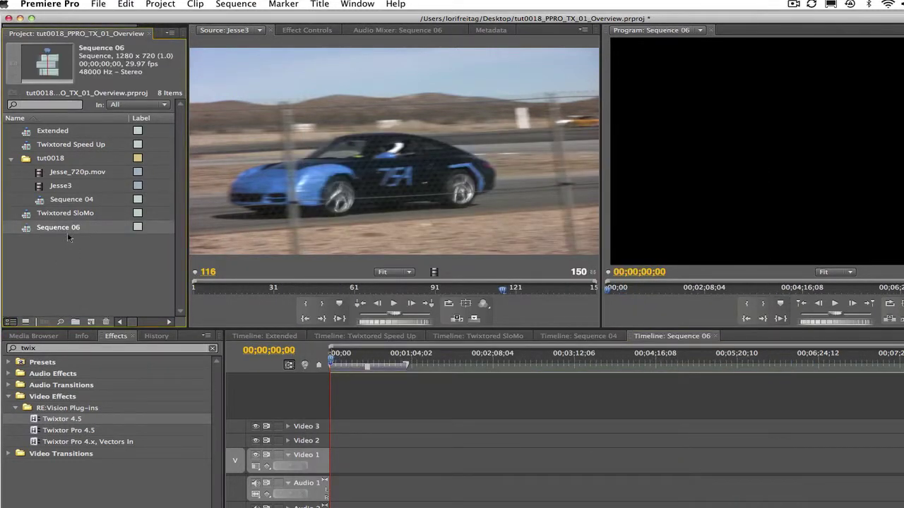
Step: Rename Sequence 06 to 'Twixtored slomo' in the Project panel
left_click(70, 228)
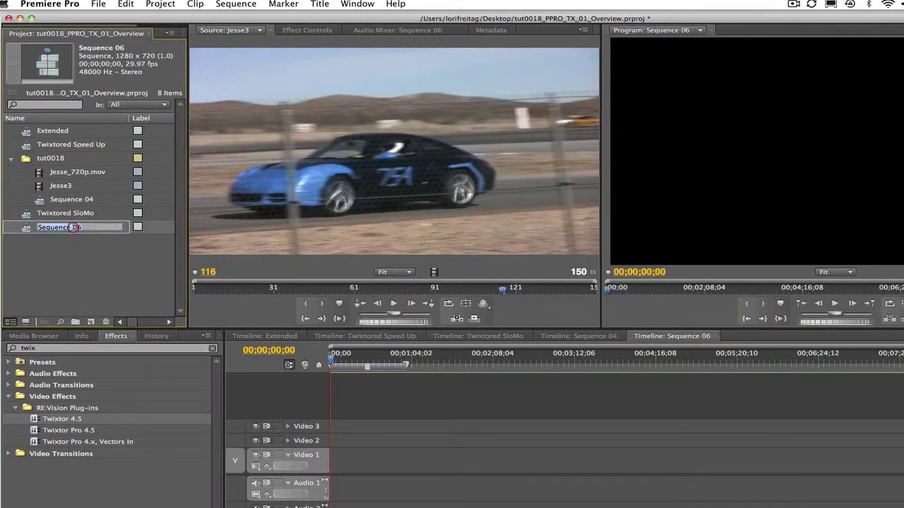
type("Twixtored s")
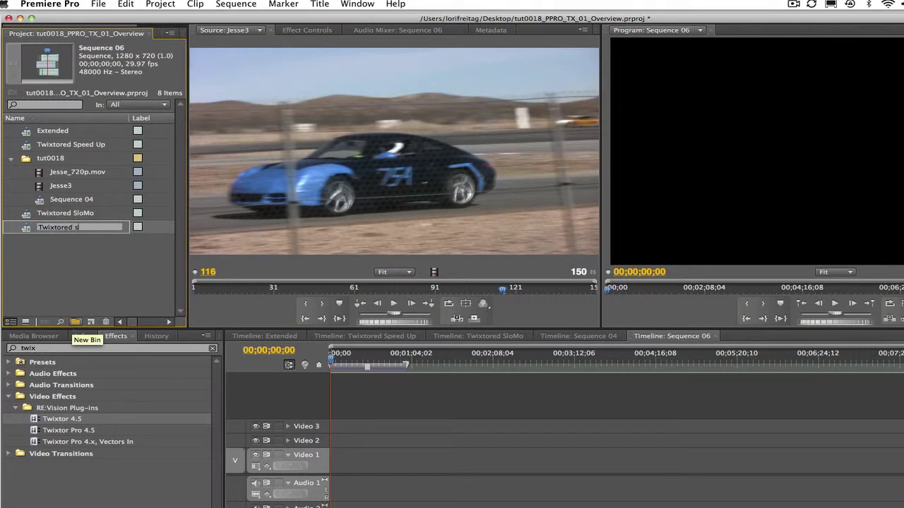
type("lomo")
left_click(26, 131)
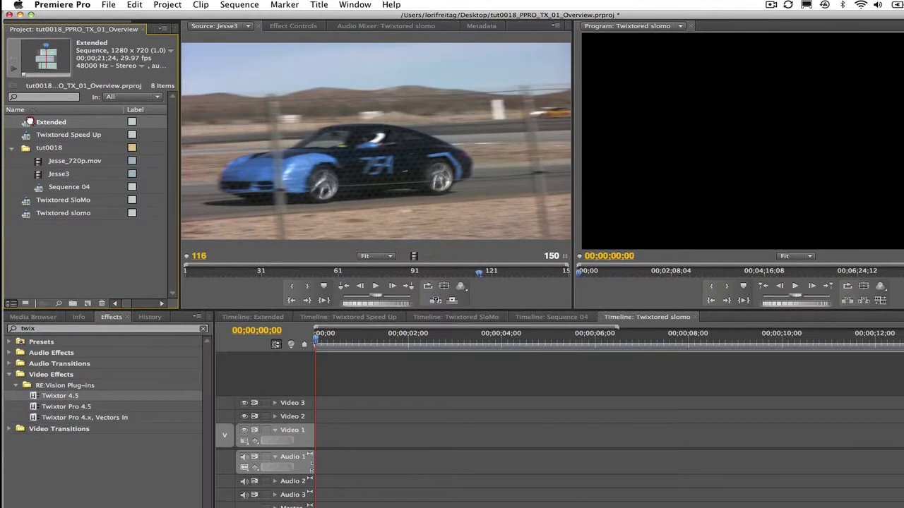
Step: Nest Extended on Video 1 and Audio 1 of Twixtored slomo and apply Twixtor 4.5
left_click_drag(157, 154, 319, 438)
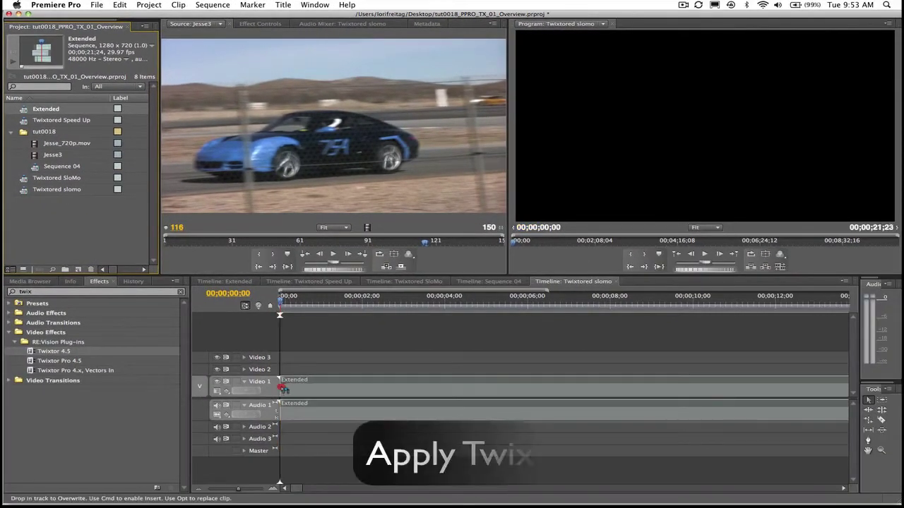
left_click_drag(283, 389, 283, 387)
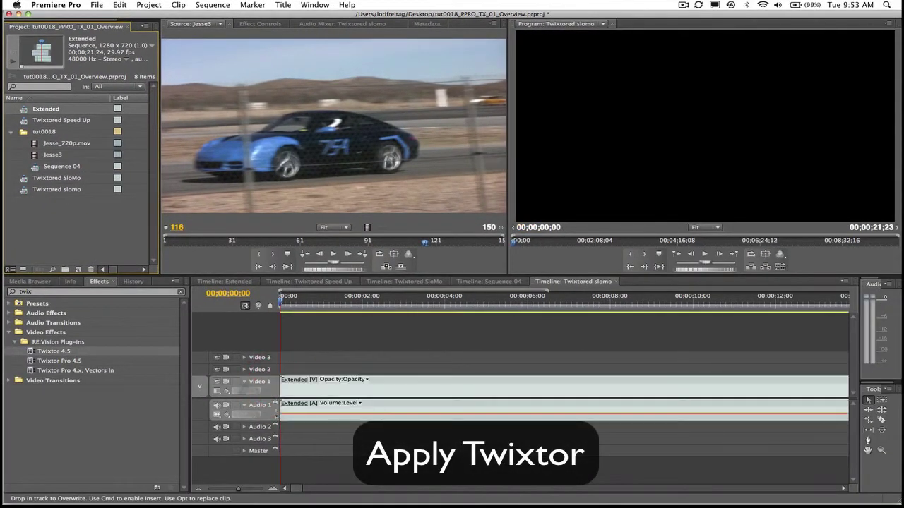
left_click_drag(238, 489, 234, 489)
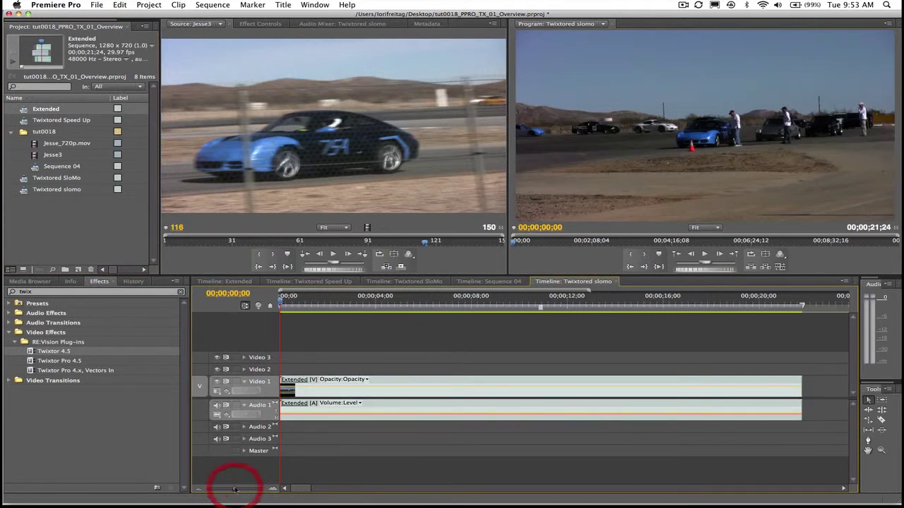
left_click_drag(39, 357, 373, 383)
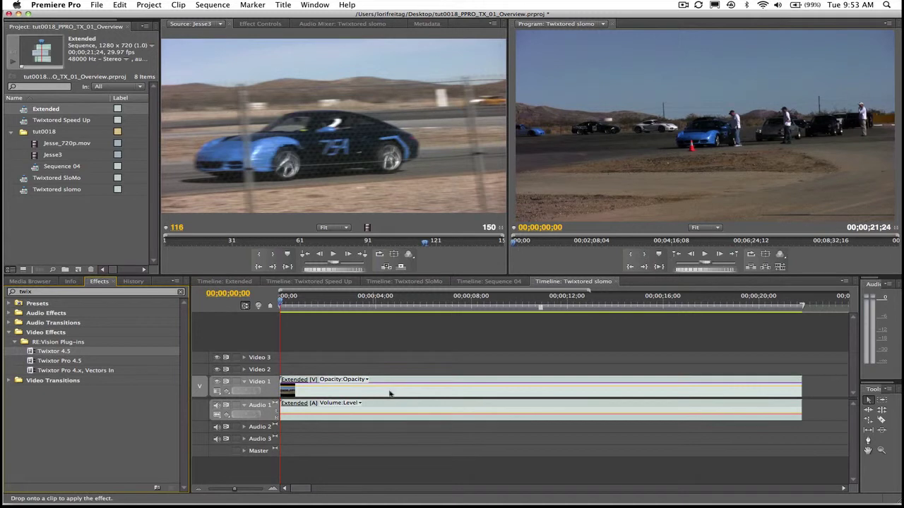
Step: On the Jesse3 clip, keep Twixtor 4.5 showing Twixtored Output, input fields None, and time remapping by Speed
left_click(348, 385)
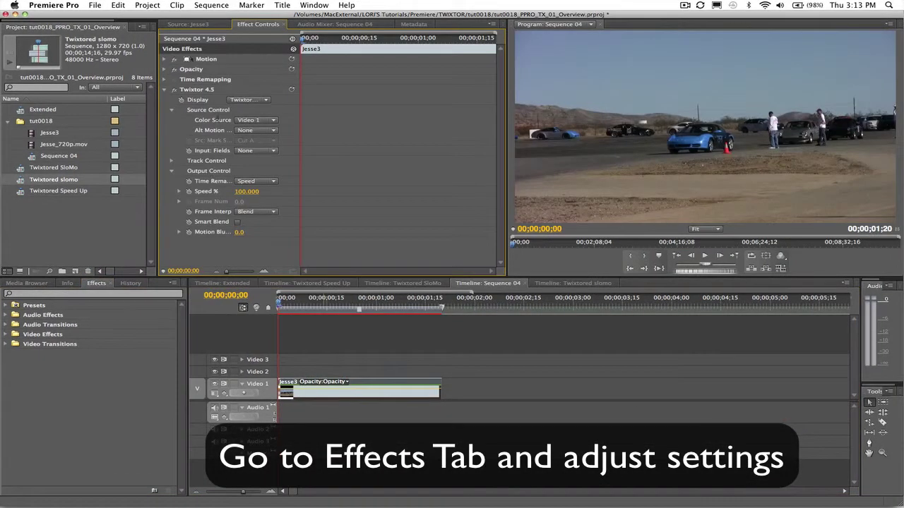
left_click(255, 103)
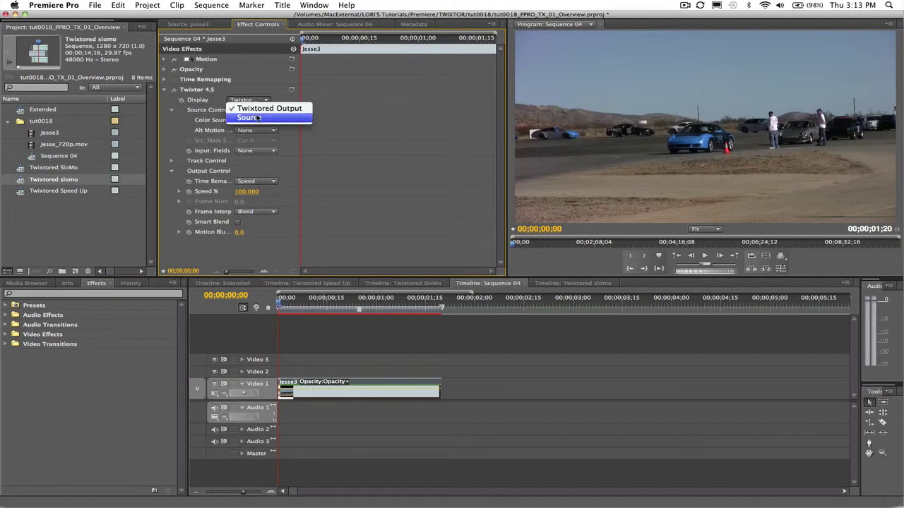
left_click(253, 108)
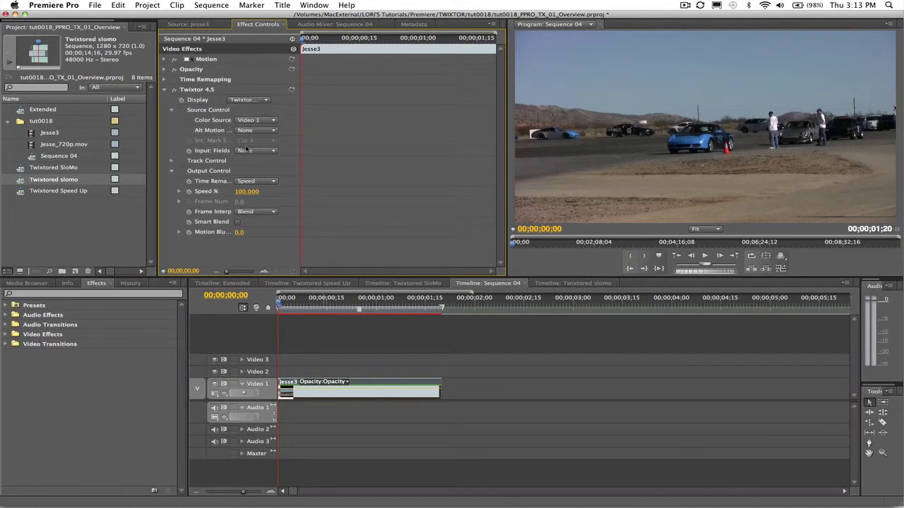
left_click(247, 151)
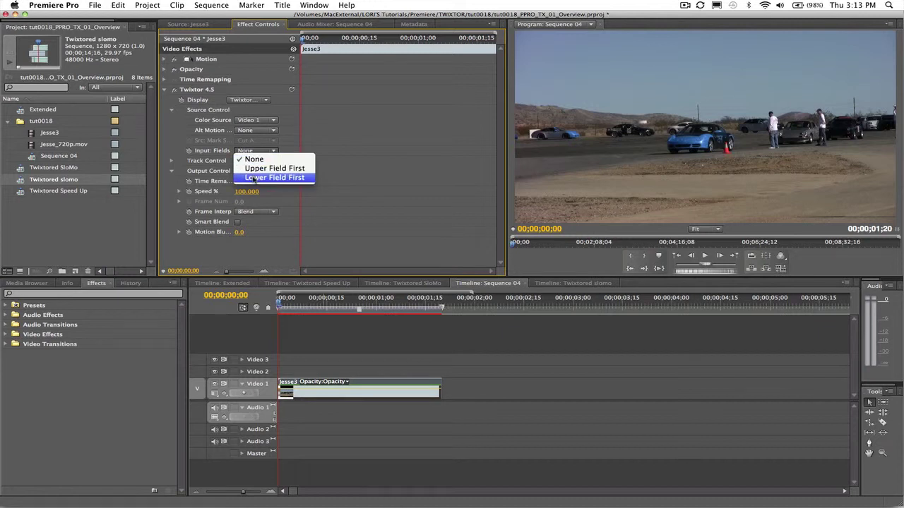
left_click(252, 159)
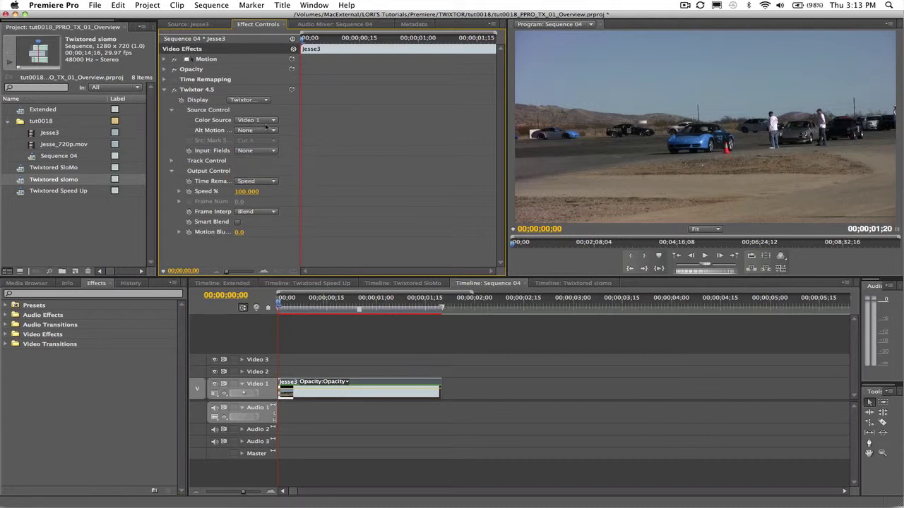
left_click(258, 183)
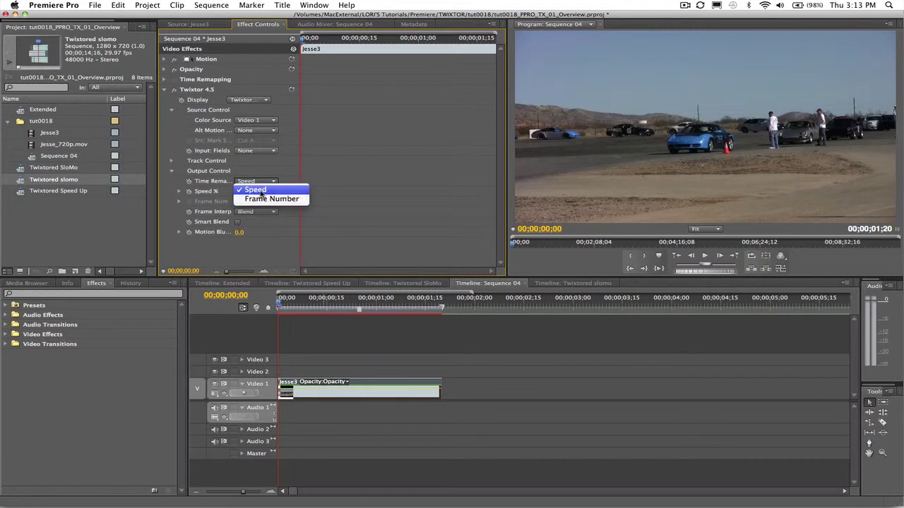
left_click(260, 191)
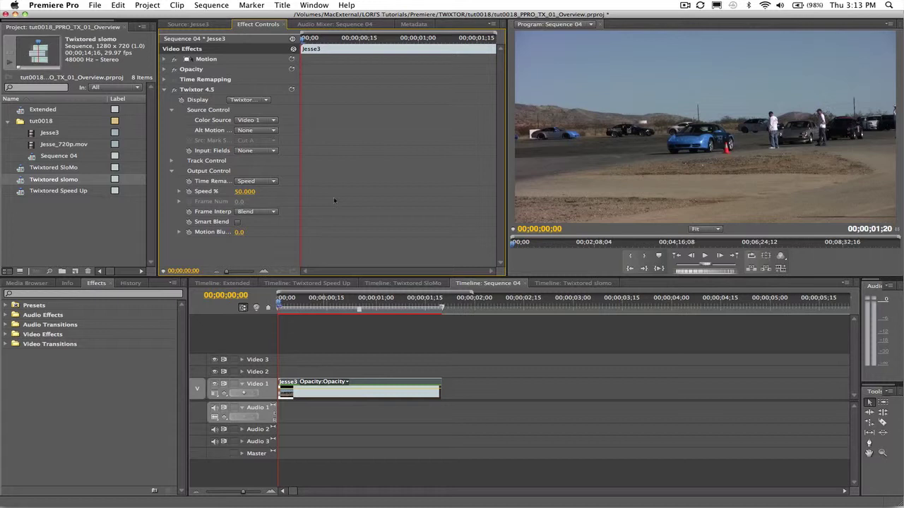
Step: Render the work-area effects, then trim the Extended clip's end to 00;00;14;18
left_click(212, 5)
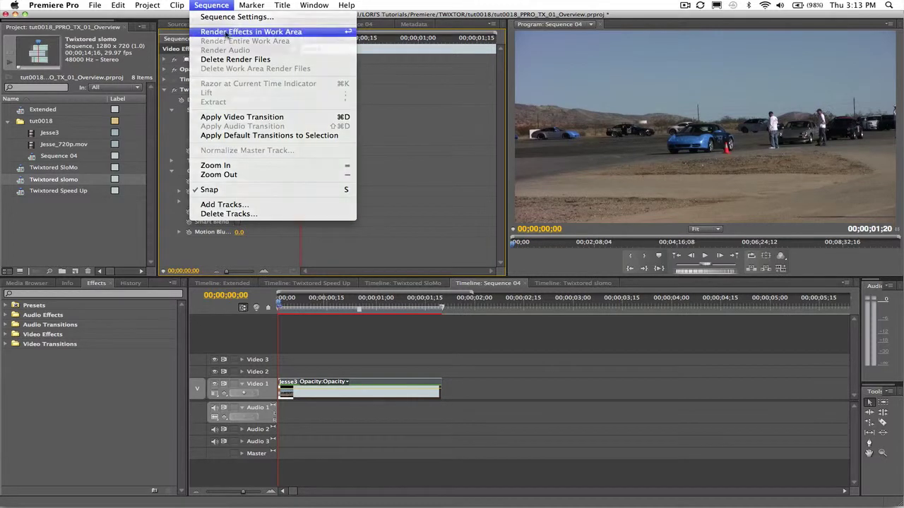
left_click(219, 32)
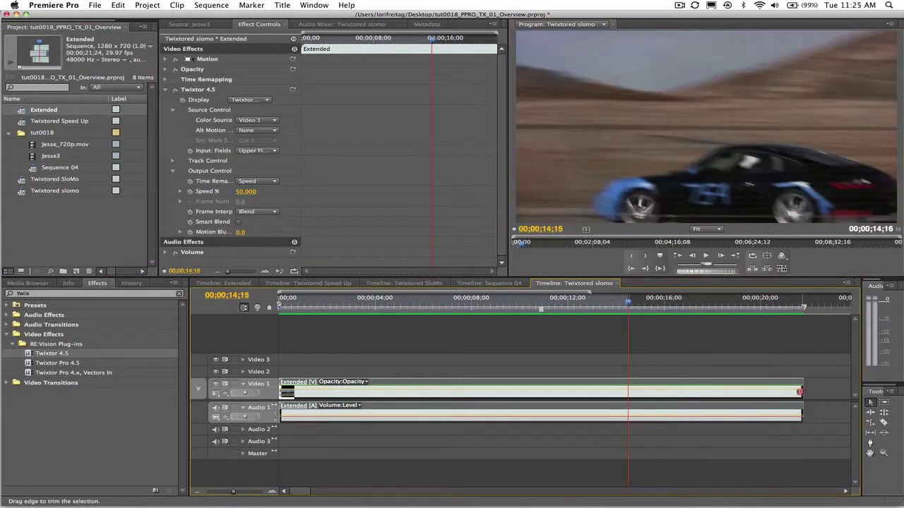
left_click_drag(800, 392, 627, 392)
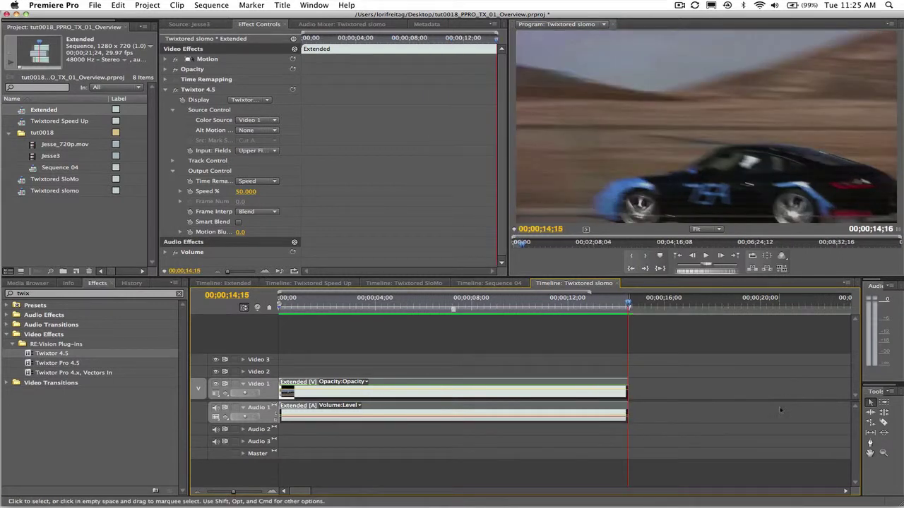